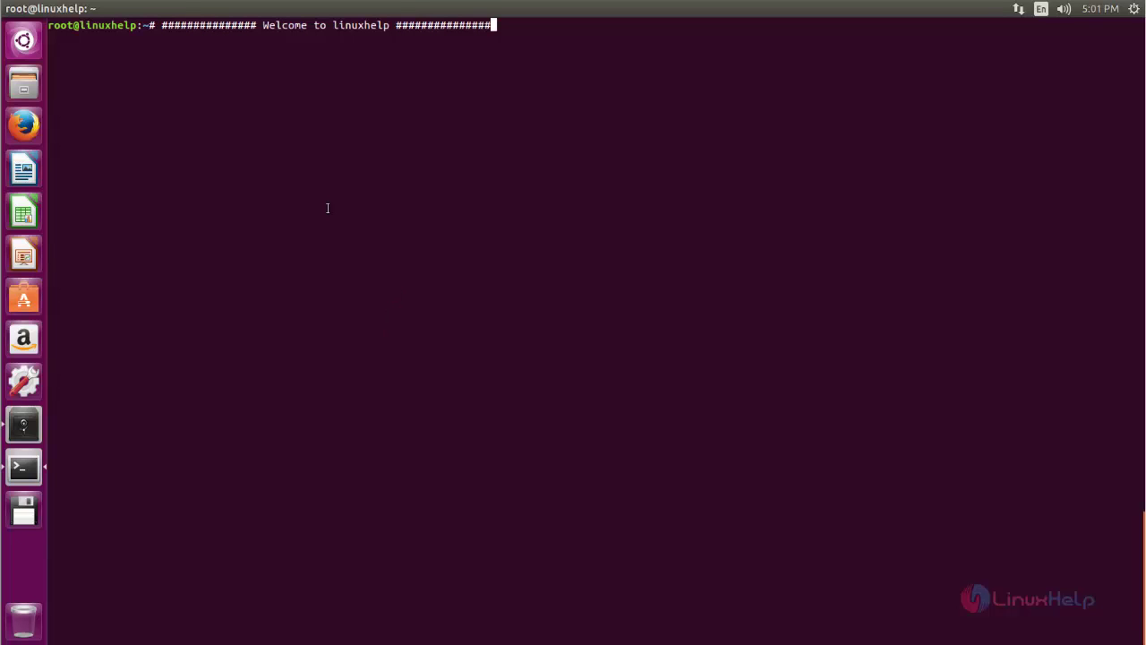
Get a fresh empty root prompt below the linuxhelp welcome banner
{"action": "key", "text": "Return"}
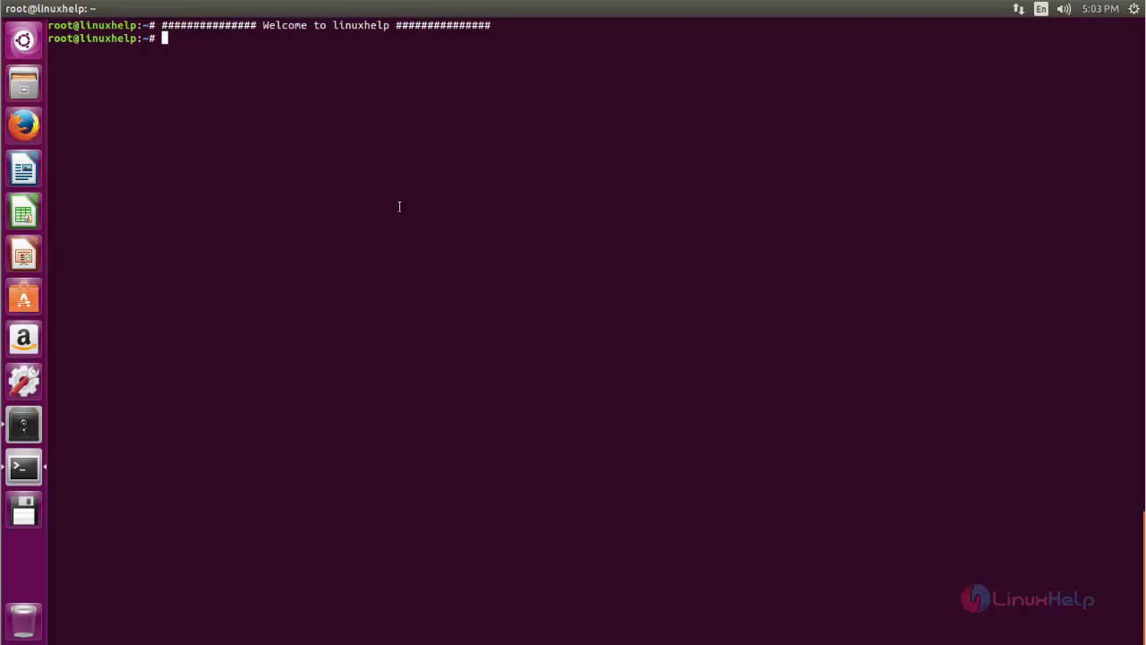
{"action": "type", "text": "vi"}
{"action": "type", "text": "m /"}
{"action": "type", "text": "etc/a"}
{"action": "type", "text": "pt/"}
{"action": "type", "text": "sou"}
{"action": "key", "text": "Tab"}
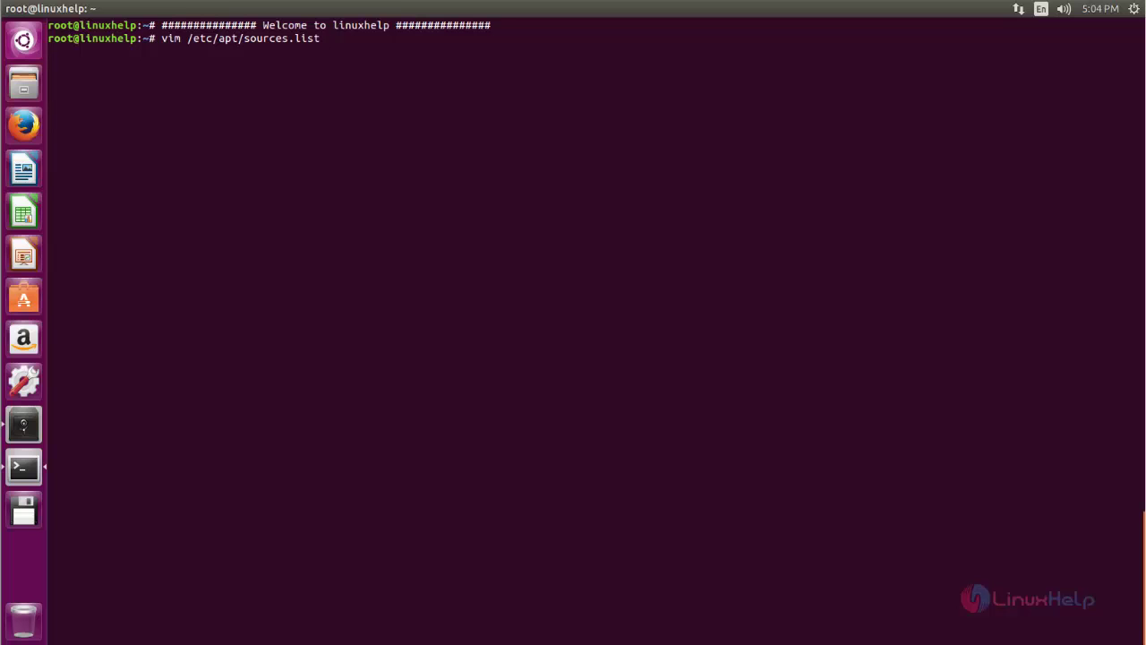
{"action": "key", "text": "Return"}
{"action": "key", "text": "i"}
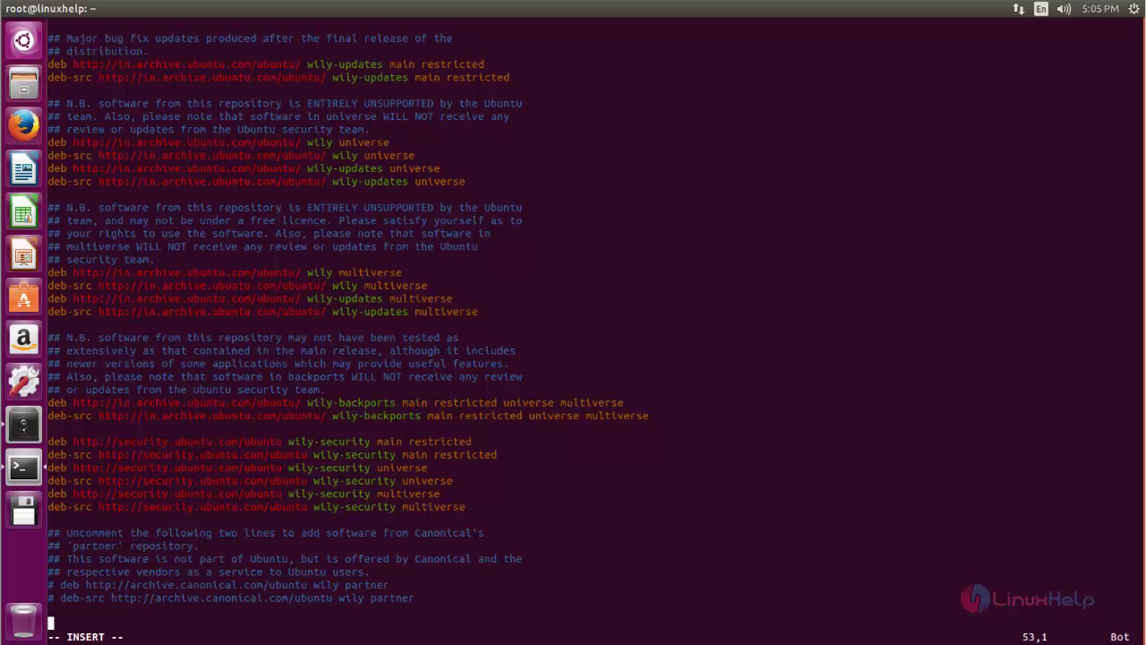
{"action": "type", "text": "deb http://us.archive.ubuntu.com/ubuntu vivid main universe"}
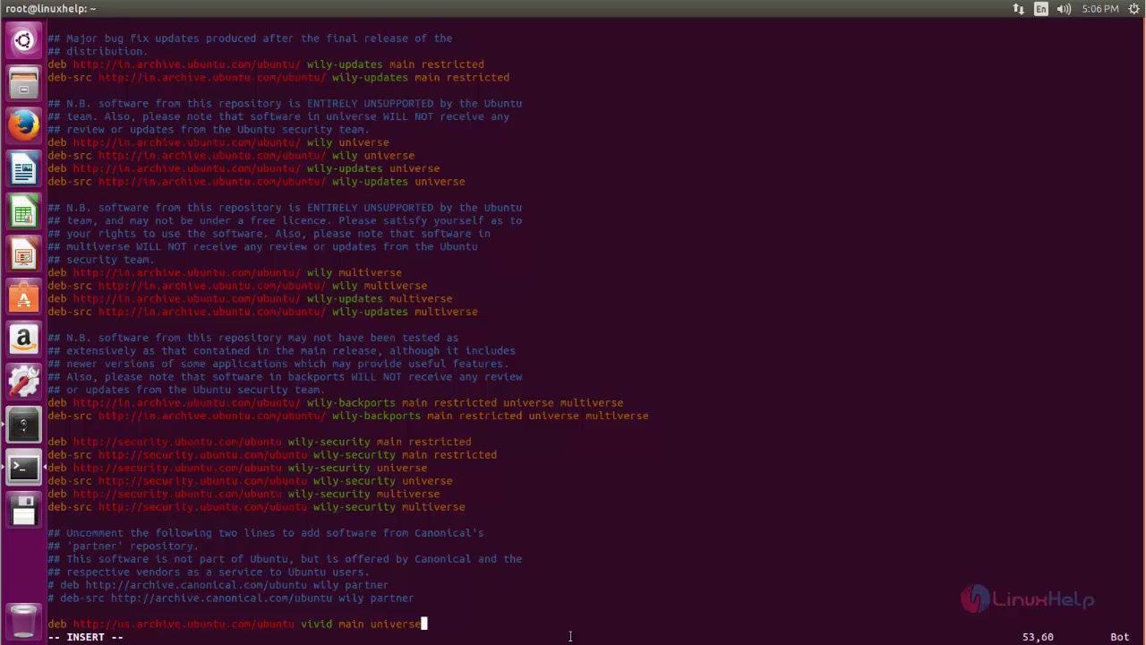
{"action": "key", "text": "Escape"}
{"action": "type", "text": ":wq"}
{"action": "key", "text": "Return"}
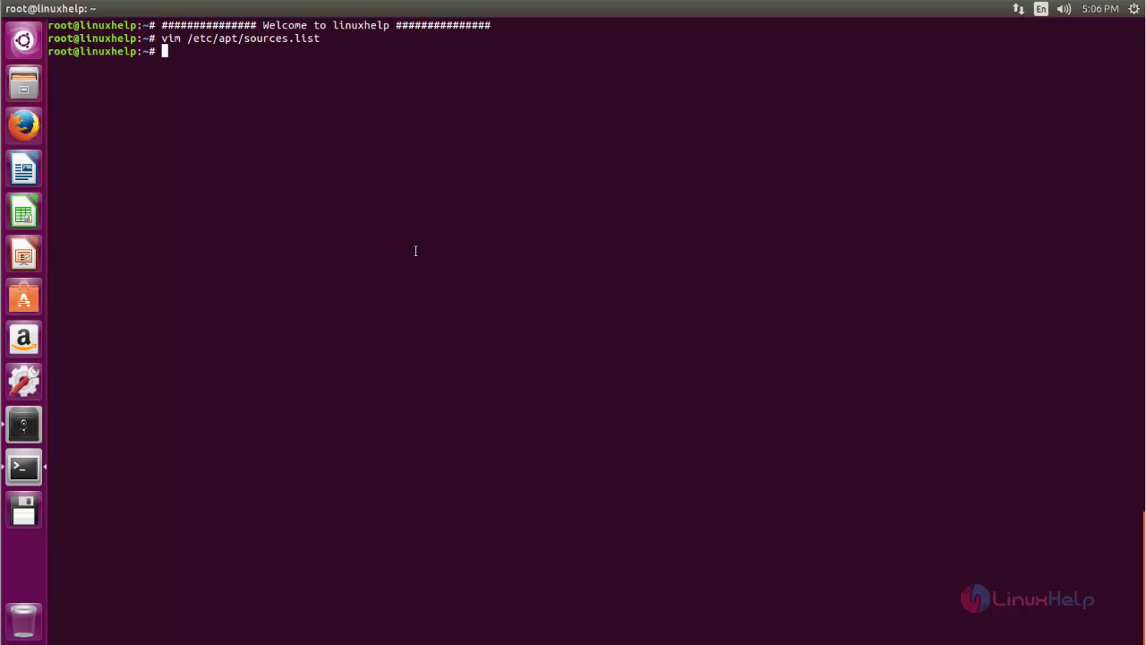
Run apt-get update to fetch all package lists, then clear the screen
{"action": "type", "text": "apt"}
{"action": "type", "text": "-get"}
{"action": "type", "text": " update"}
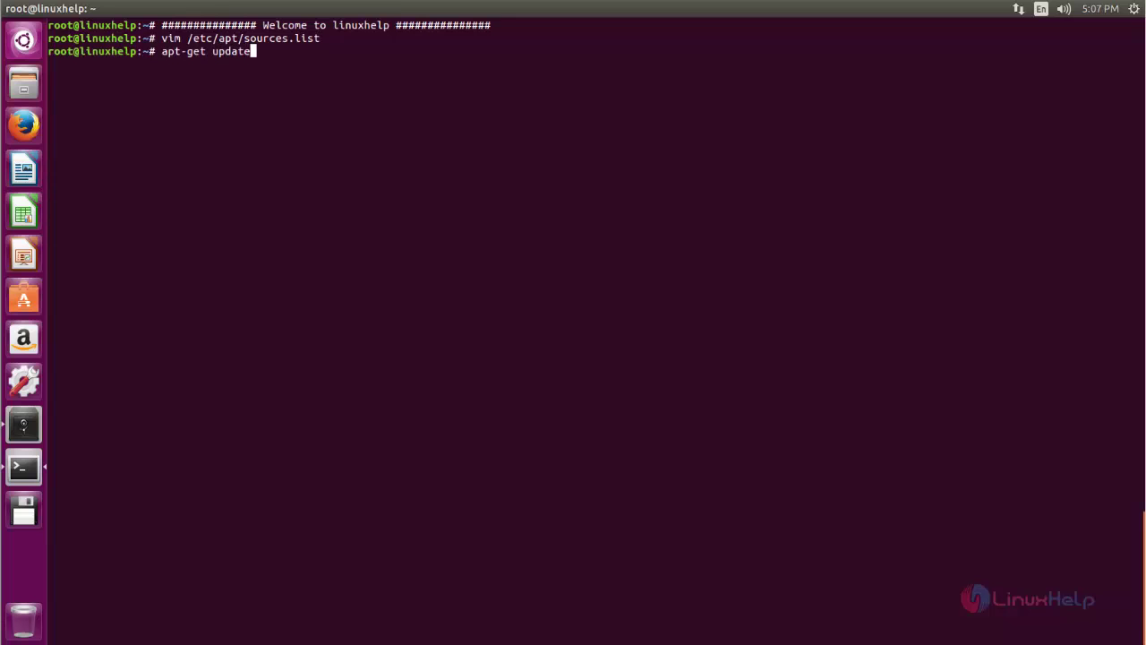
{"action": "key", "text": "Return"}
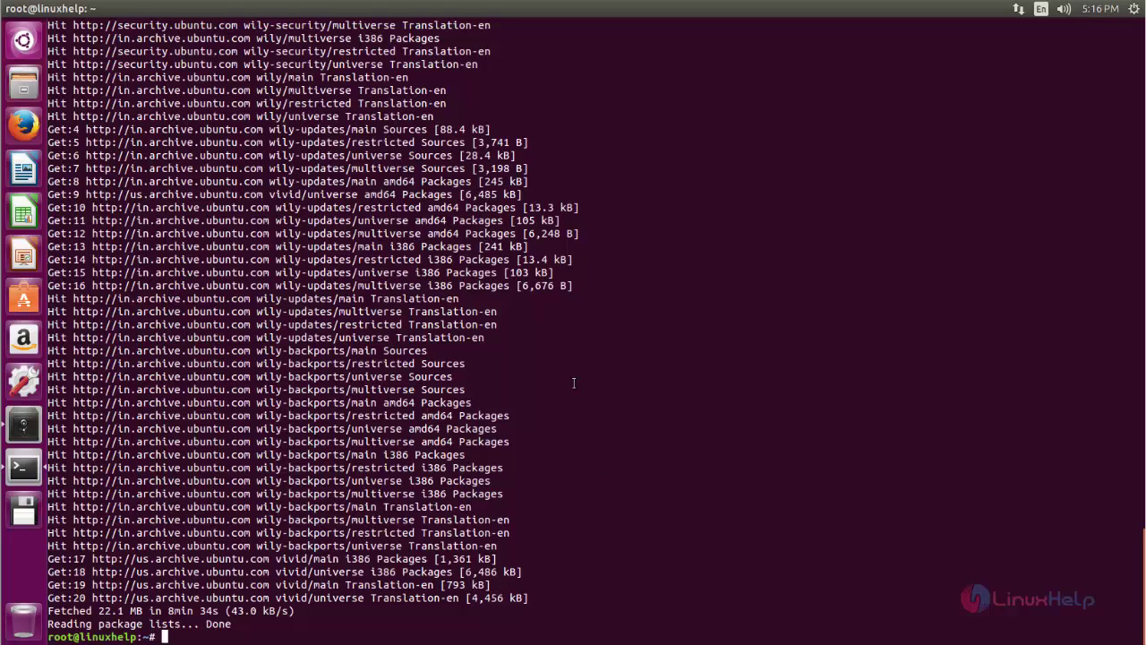
{"action": "key", "text": "ctrl+l"}
Install vinagre and its dependencies with 'apt-get install vinagre -y'
{"action": "type", "text": "apt"}
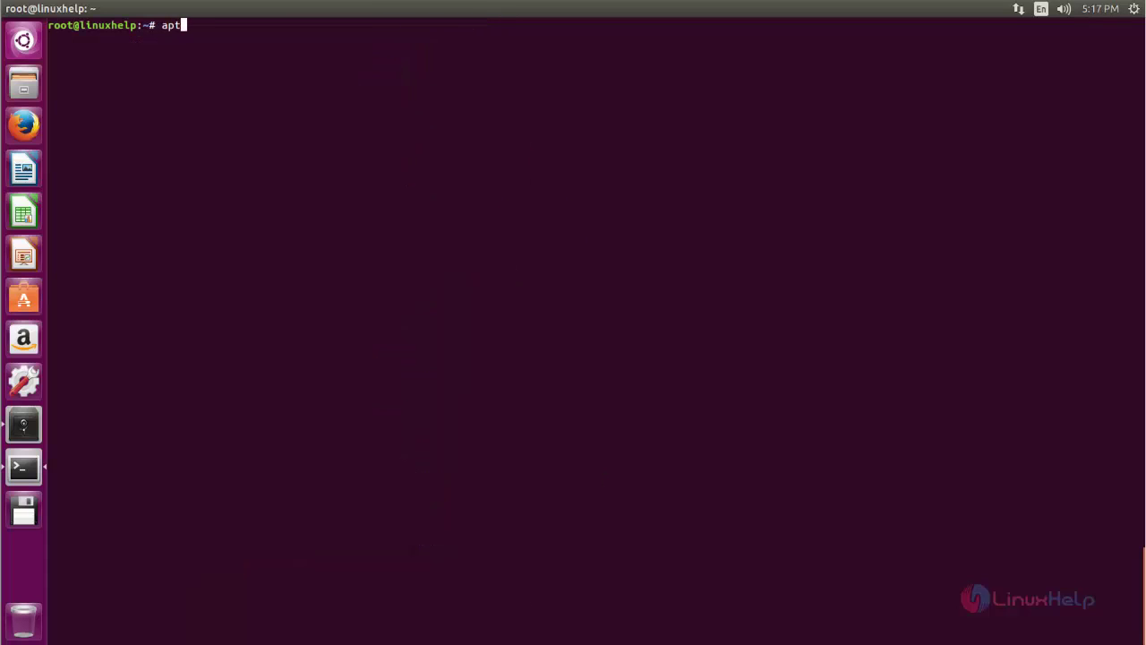
{"action": "type", "text": "-get "}
{"action": "type", "text": "install"}
{"action": "type", "text": " vinagre"}
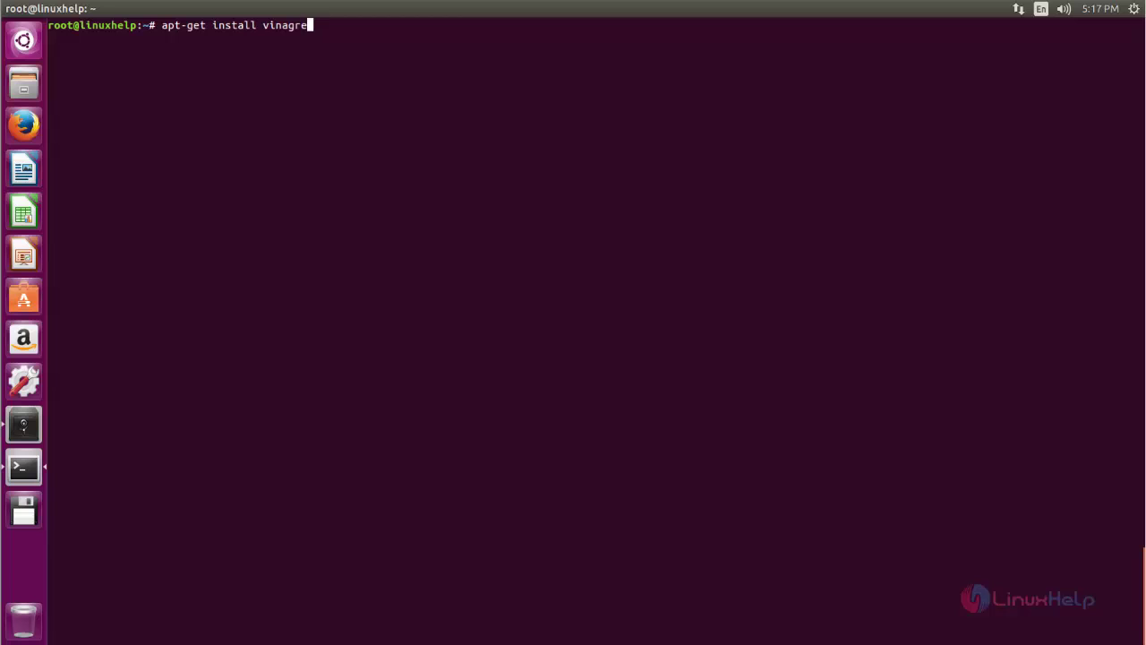
{"action": "type", "text": " -y"}
{"action": "key", "text": "Return"}
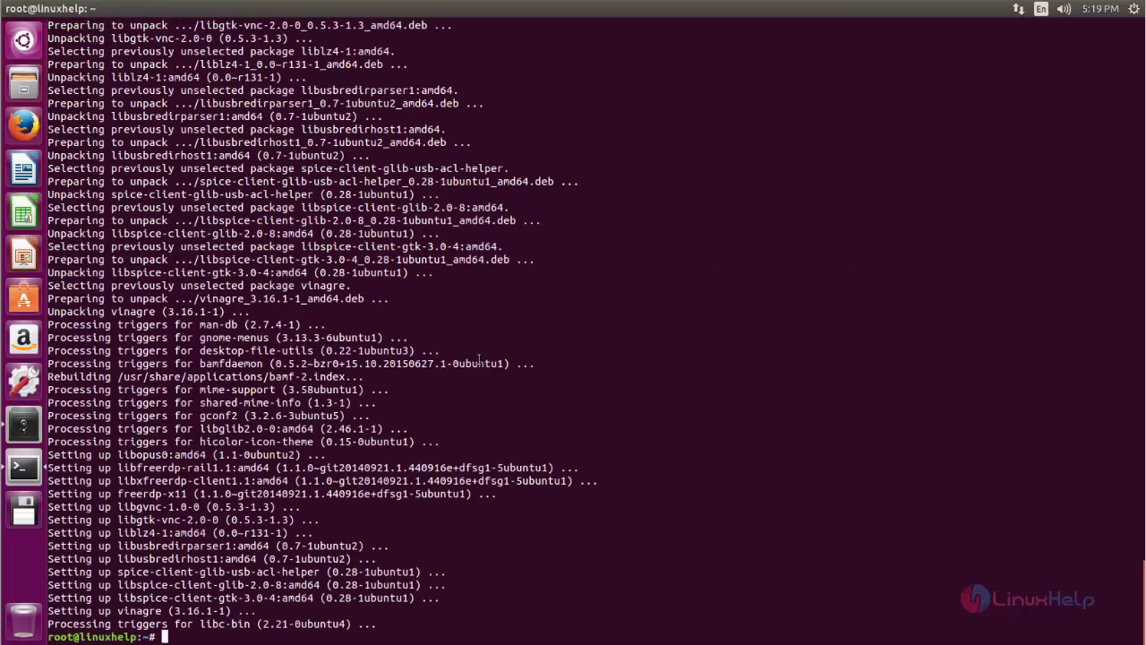
Launch Remote Desktop Viewer from a Dash search for 'vina' and maximize its window
{"action": "left_click", "coordinate": [31, 55]}
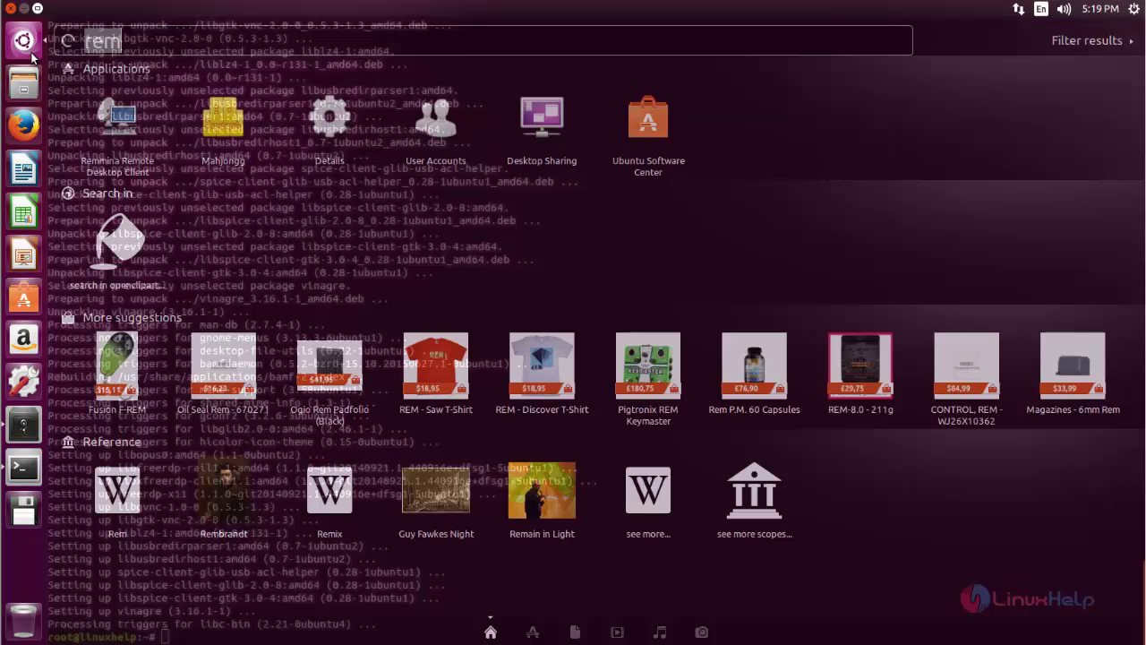
{"action": "type", "text": "vina"}
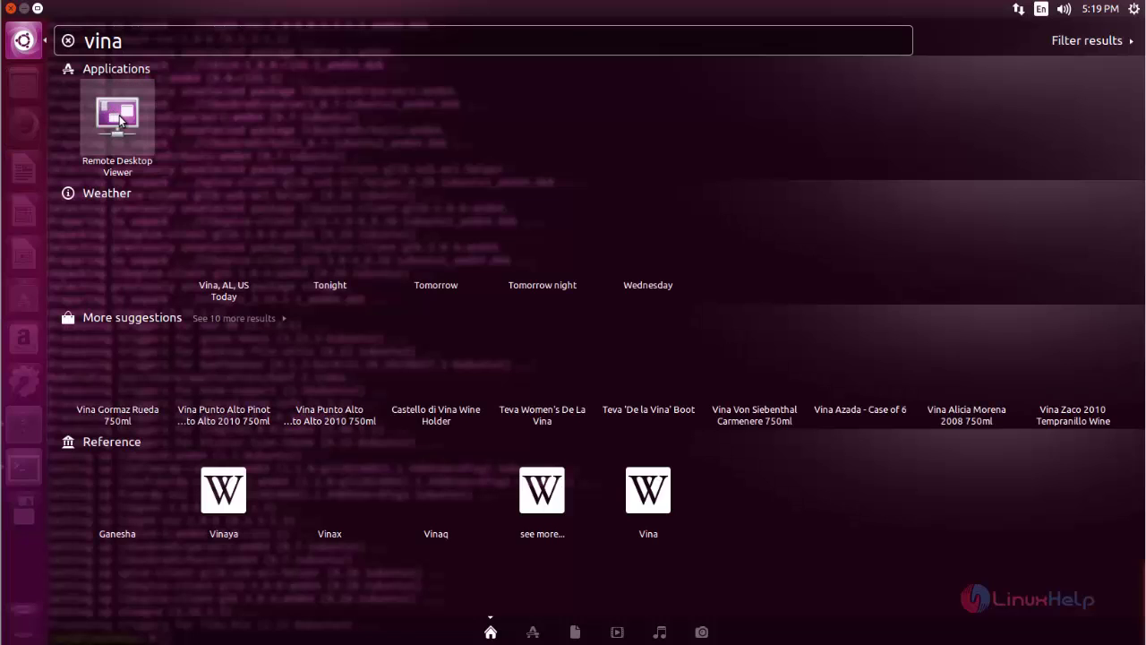
{"action": "left_click", "coordinate": [119, 120]}
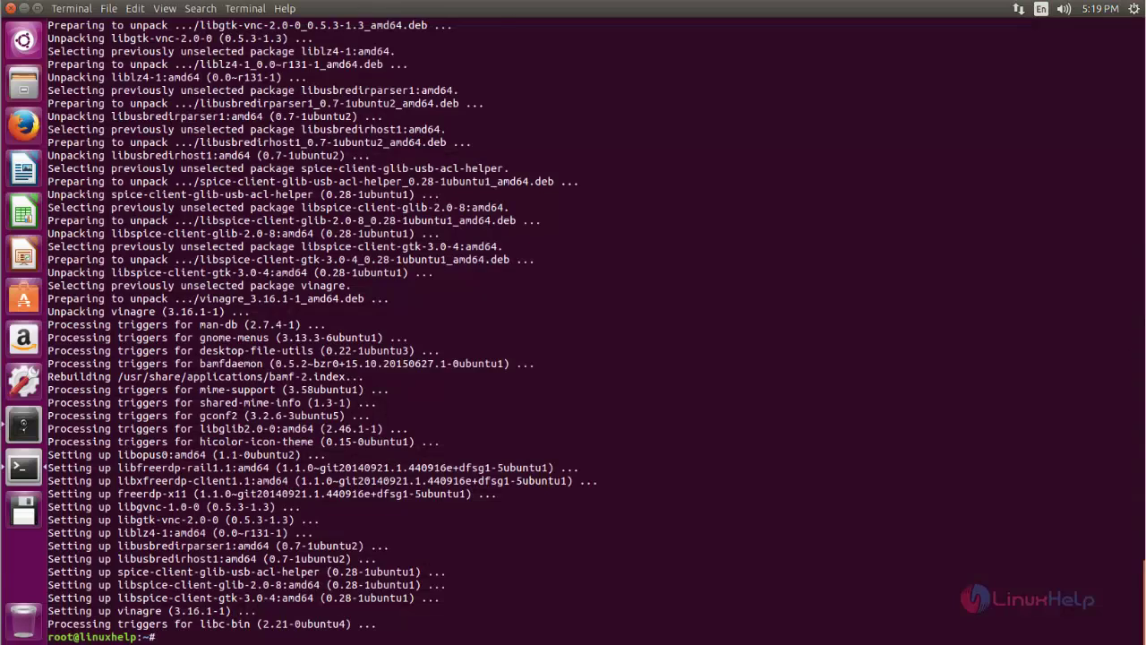
{"action": "left_click_drag", "start_coordinate": [317, 27], "coordinate": [445, 96]}
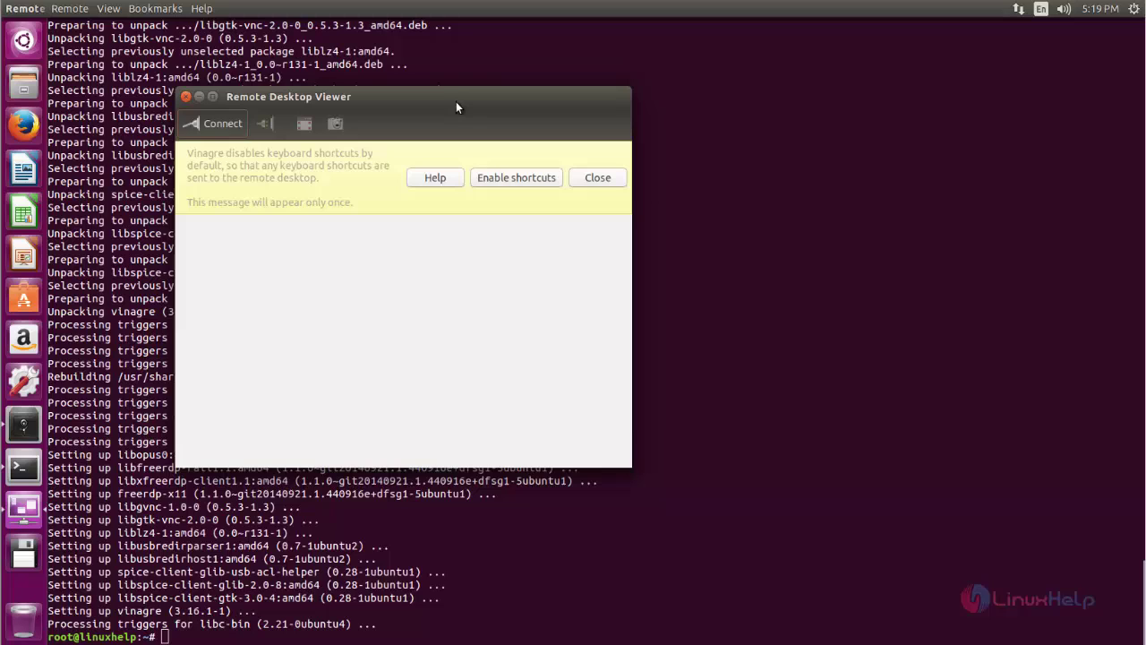
{"action": "double_click", "coordinate": [452, 102]}
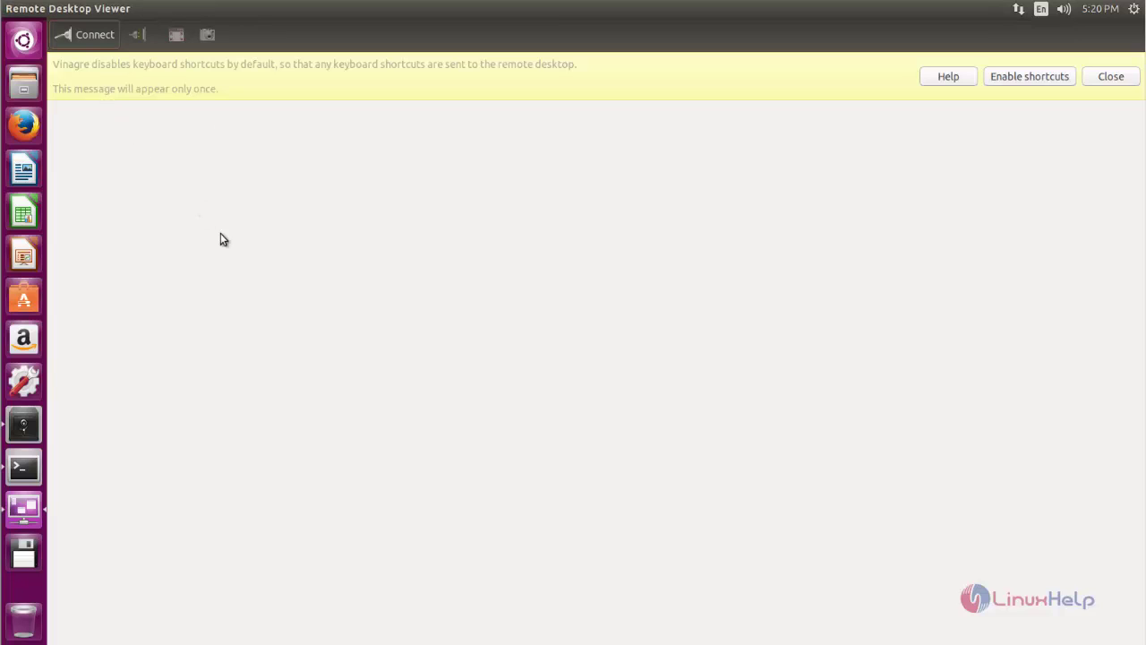
Set up a VNC connection to host 192.168.5.15 with scaling enabled
{"action": "left_click", "coordinate": [75, 40]}
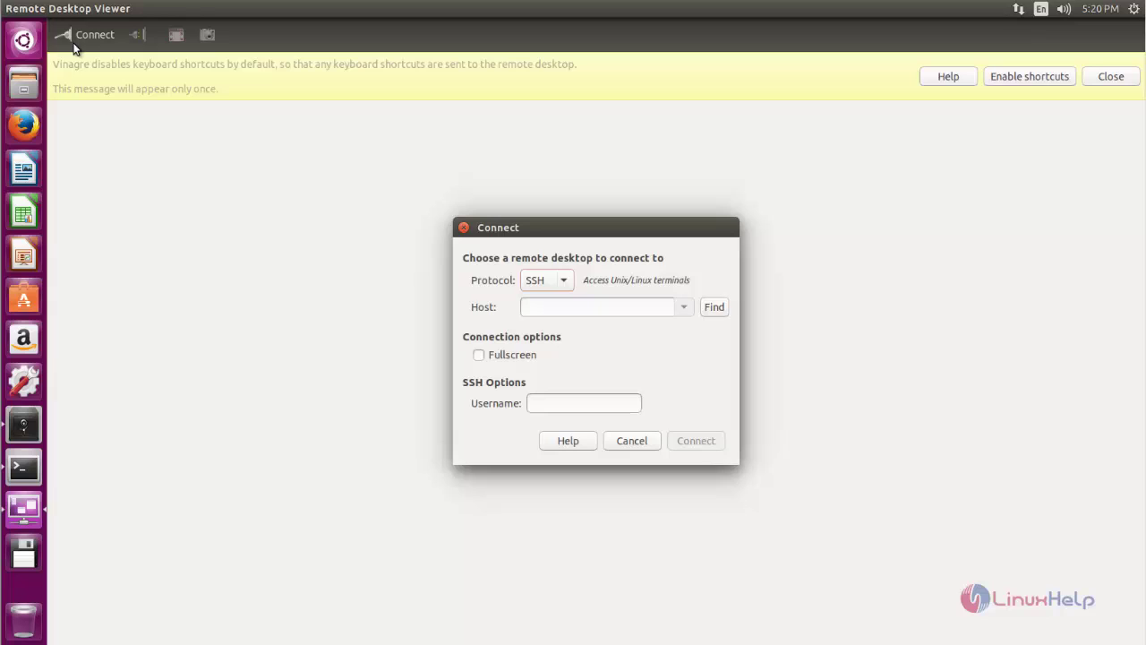
{"action": "left_click", "coordinate": [564, 280]}
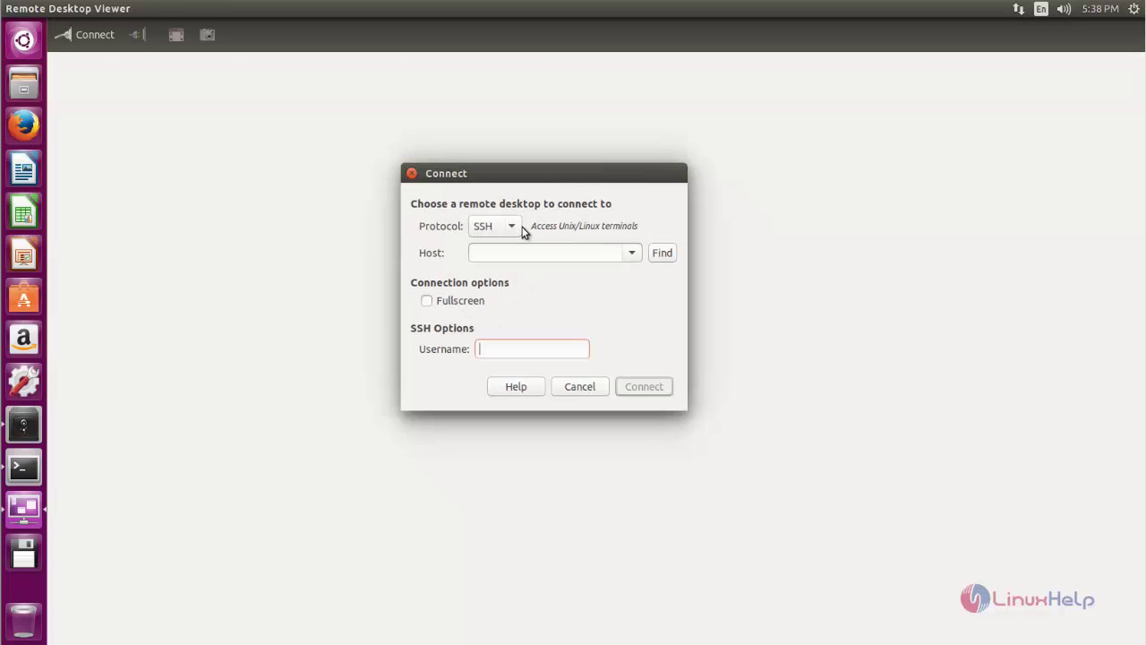
{"action": "left_click", "coordinate": [515, 230]}
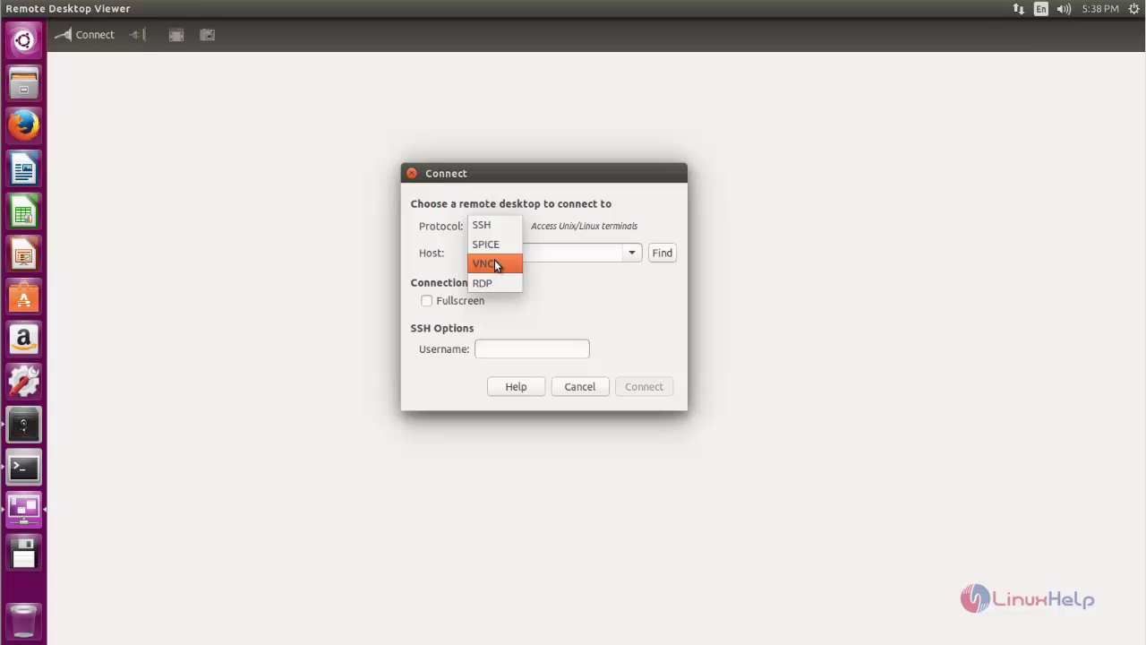
{"action": "left_click", "coordinate": [494, 263]}
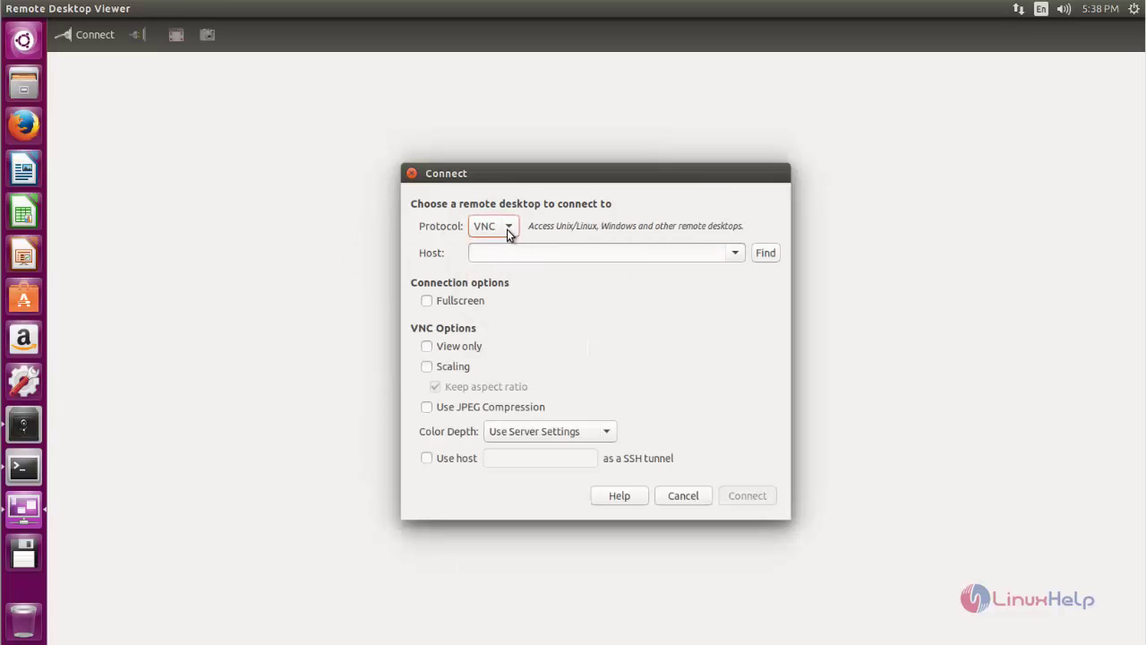
{"action": "left_click", "coordinate": [546, 258]}
{"action": "type", "text": "192.168.5.15"}
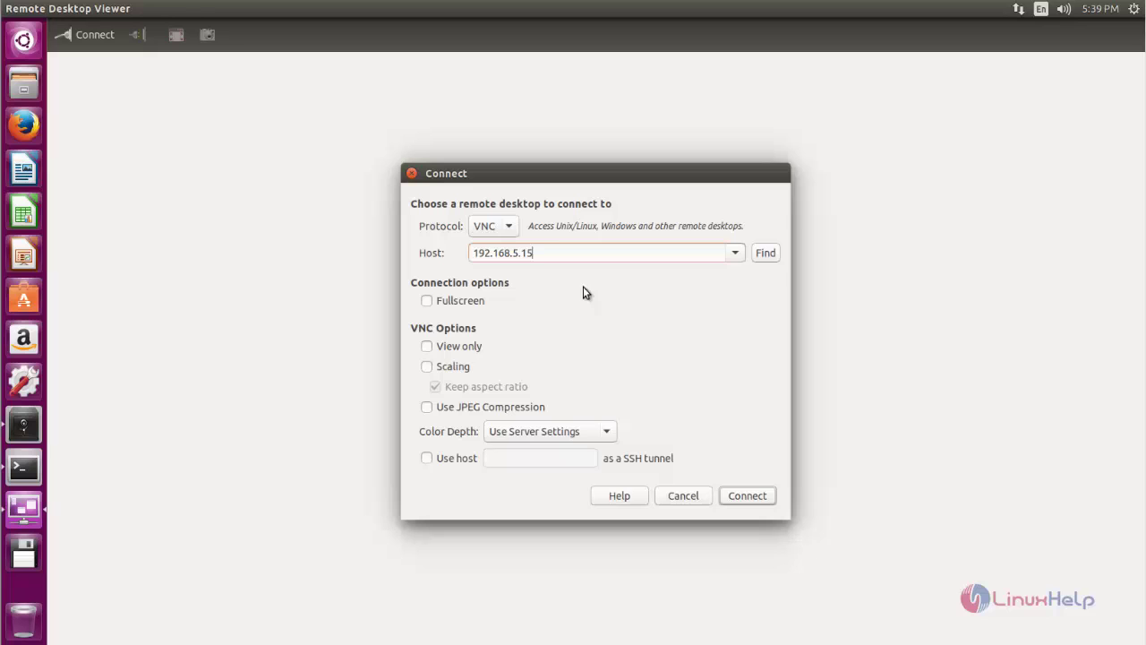
{"action": "left_click", "coordinate": [464, 351]}
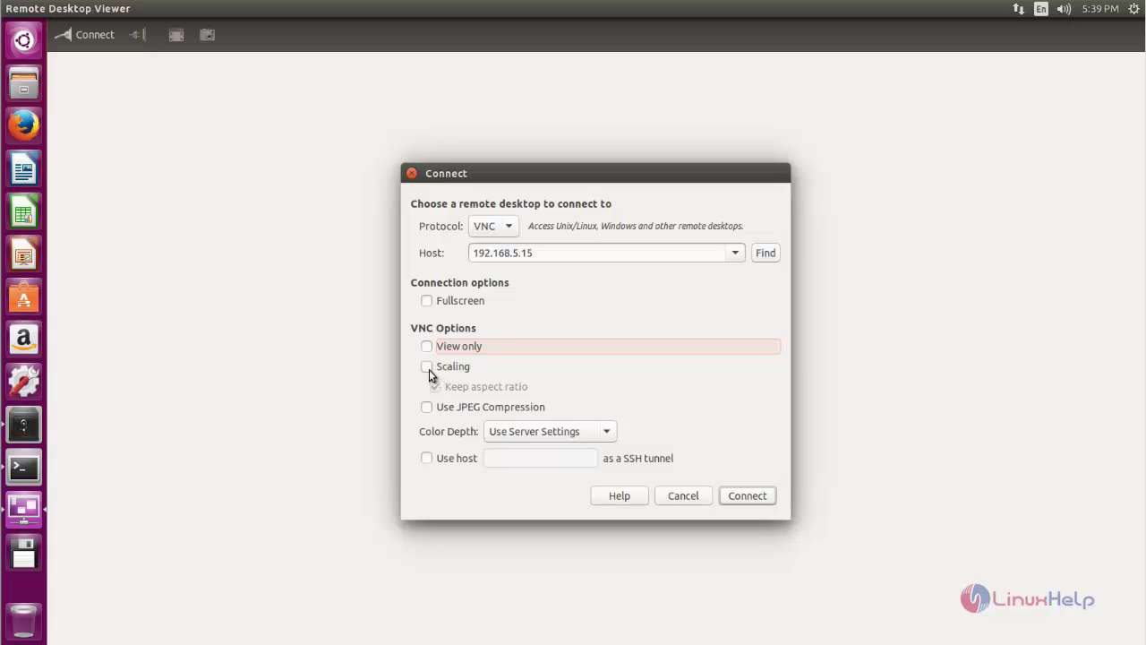
{"action": "left_click", "coordinate": [427, 367]}
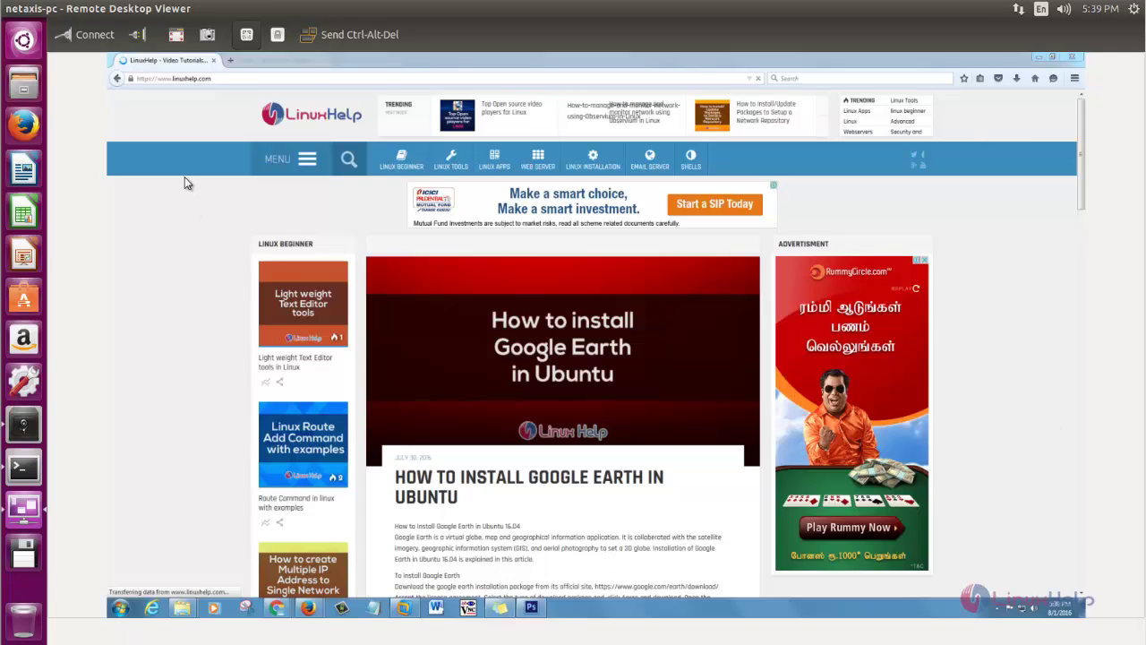
Disconnect the VNC session to 192.168.5.15
{"action": "left_click", "coordinate": [136, 39]}
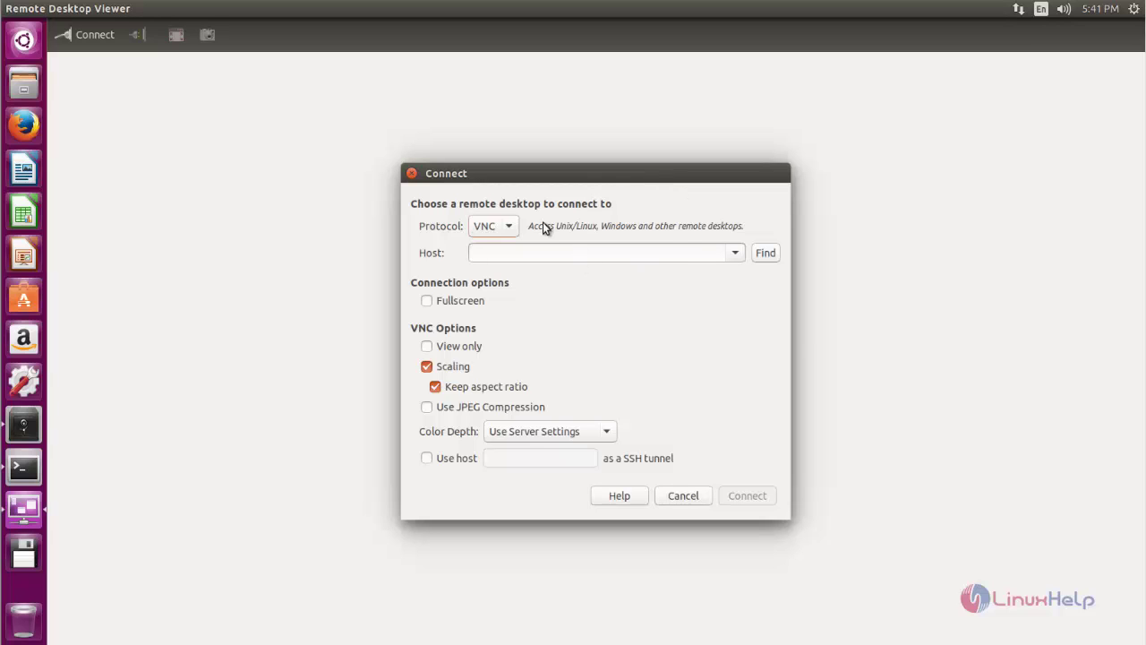
Browse the SSH, SPICE, VNC and RDP protocol options, leaving VNC selected
{"action": "left_click", "coordinate": [511, 226]}
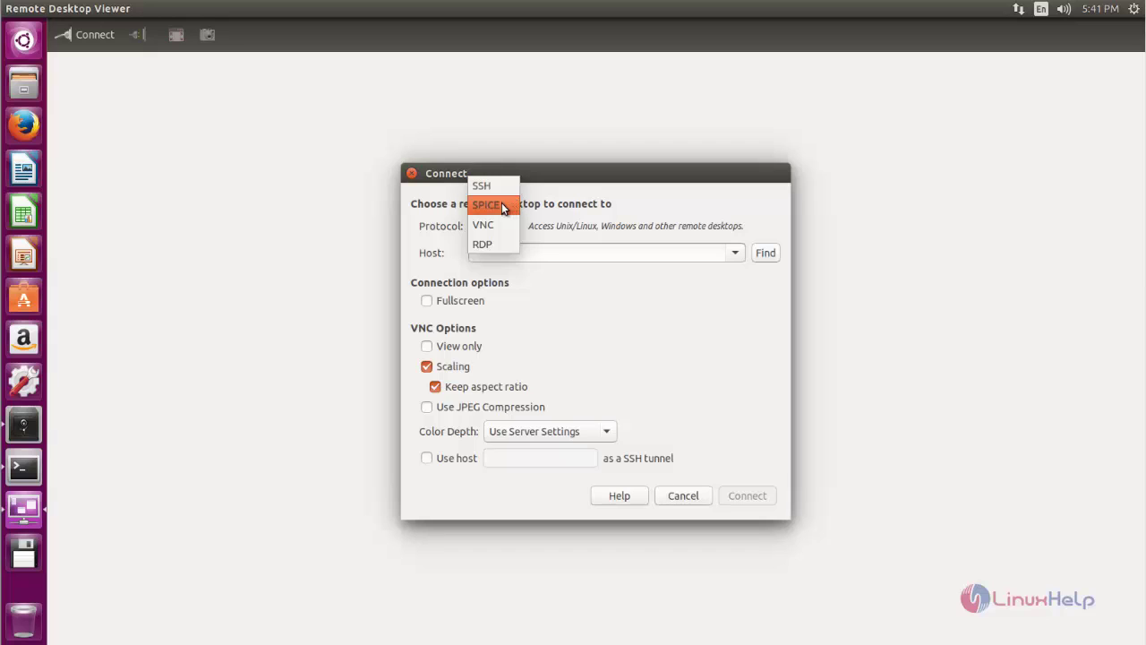
{"action": "left_click", "coordinate": [614, 196]}
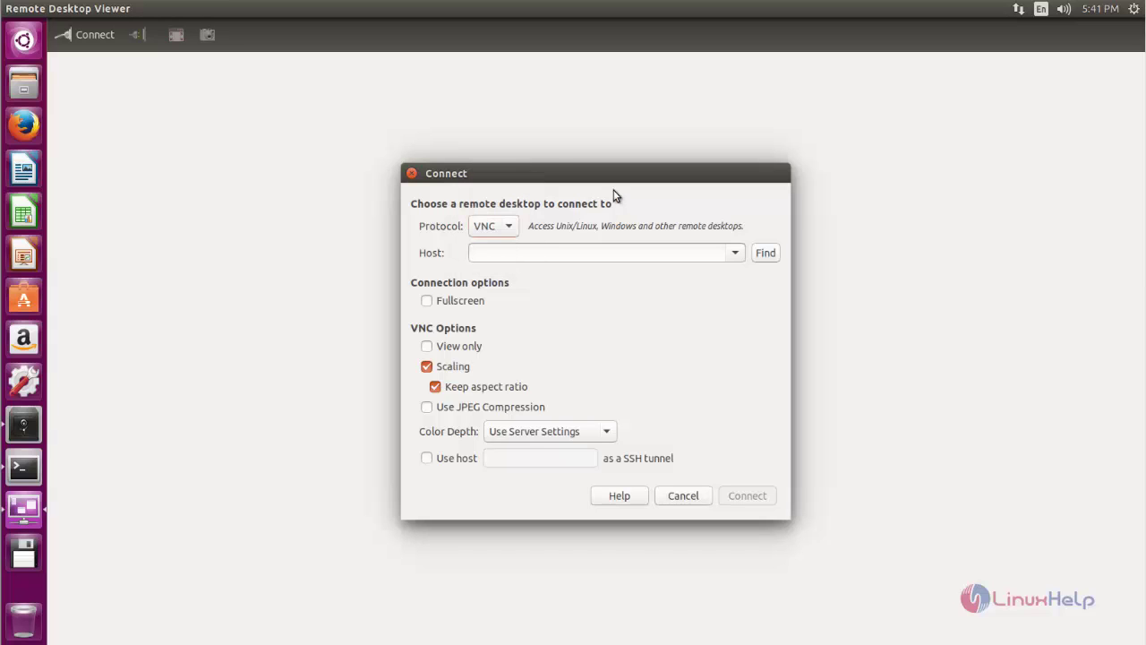